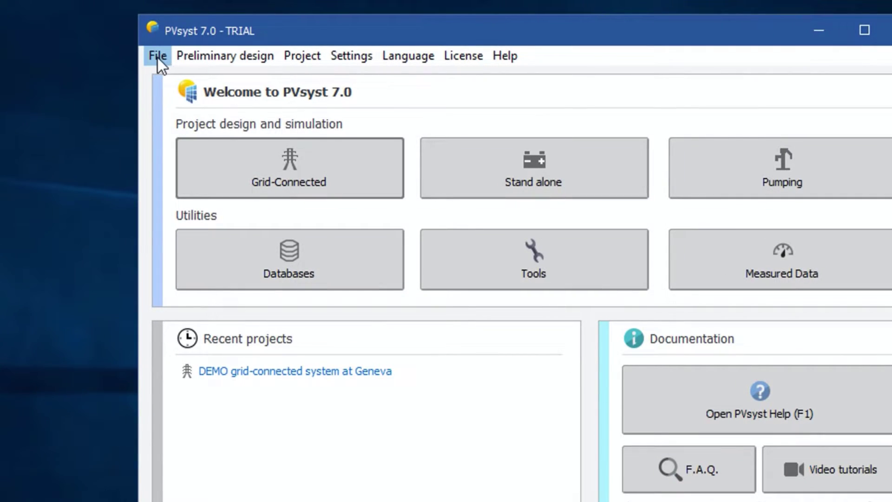
Show the File menu's Import components choices: from a folder or from a ZIP file
left_click(158, 58)
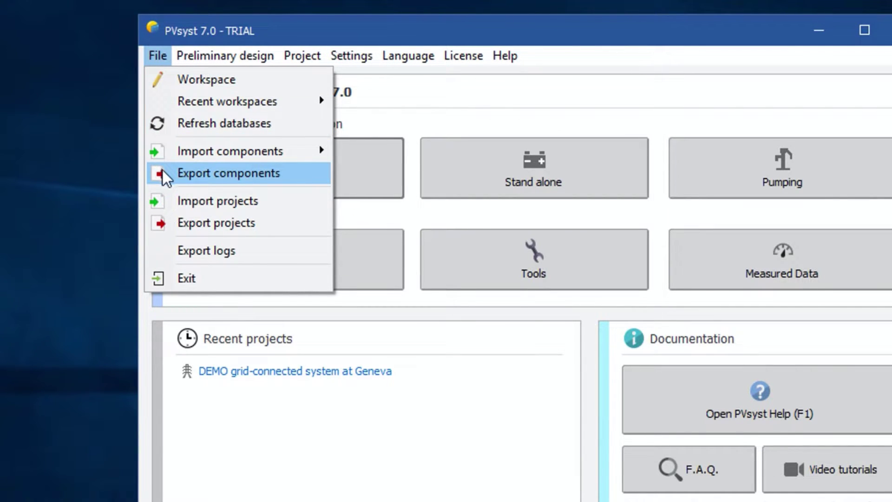
mouse_move(177, 159)
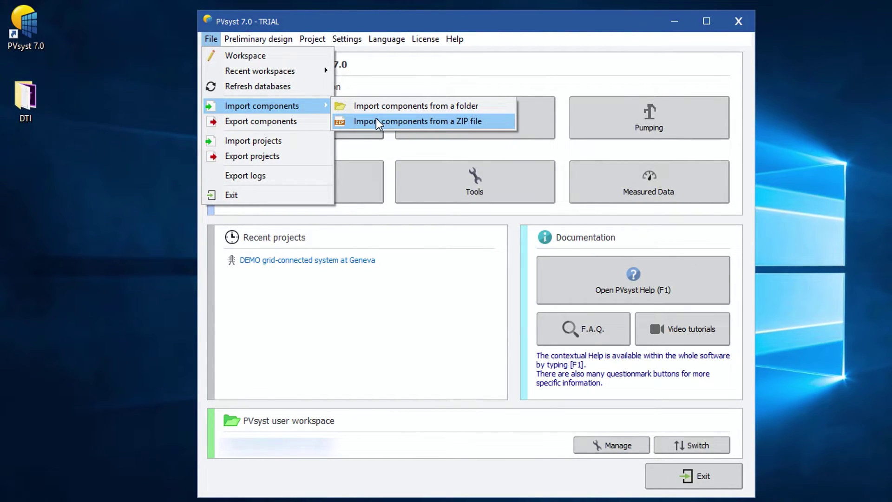
Import the GCL_M6_60_290_as_built.PAN module from the PVSYST_COMPONENTS ZIP's ComposPV/PVmodules folder
left_click(377, 120)
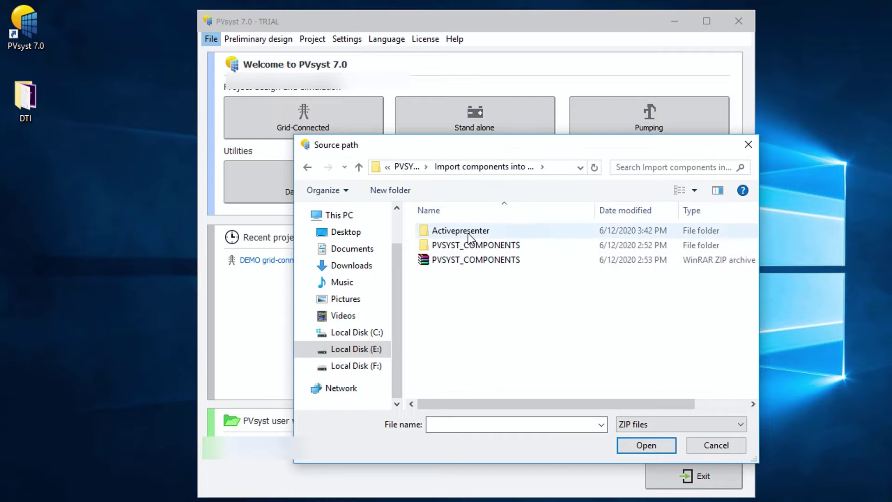
left_click(468, 263)
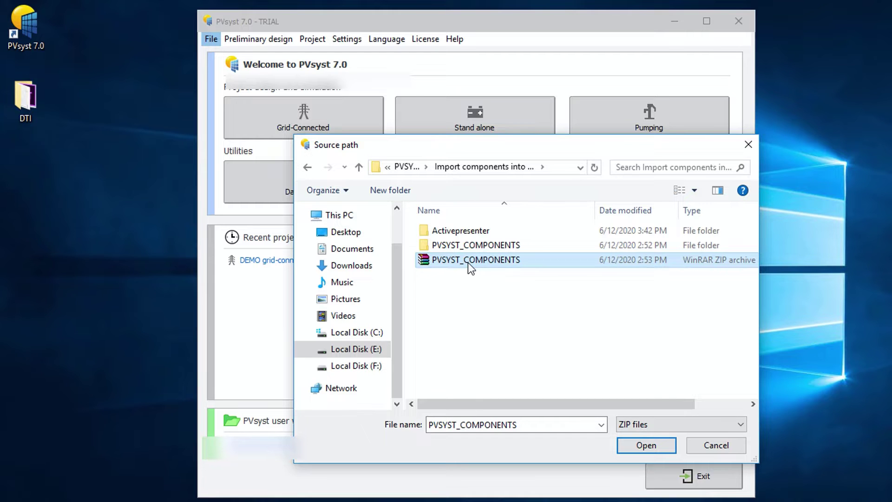
double_click(467, 263)
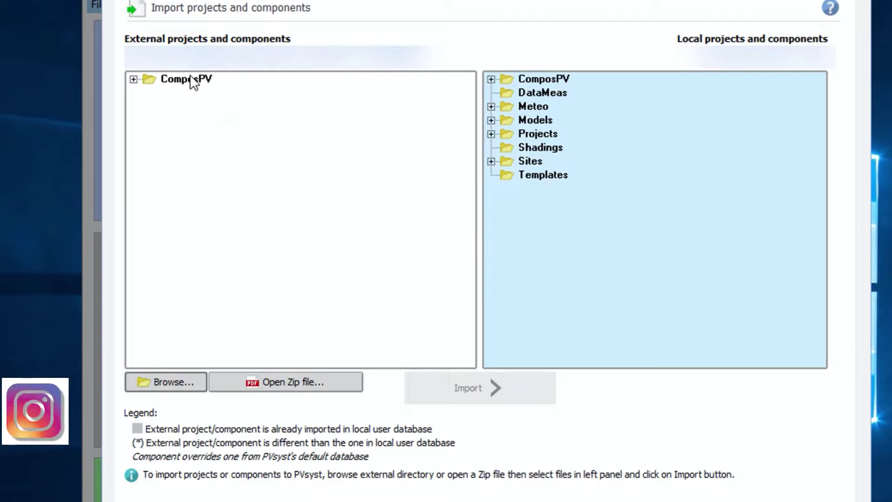
double_click(191, 81)
double_click(195, 92)
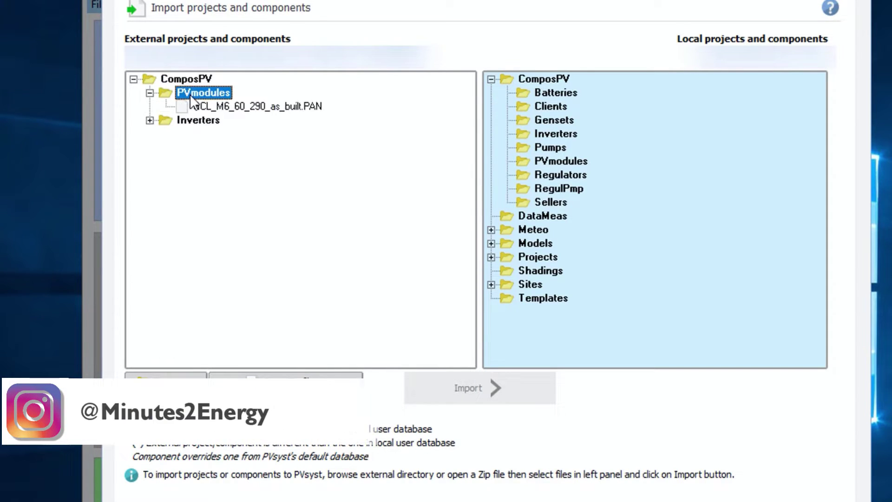
left_click(223, 109)
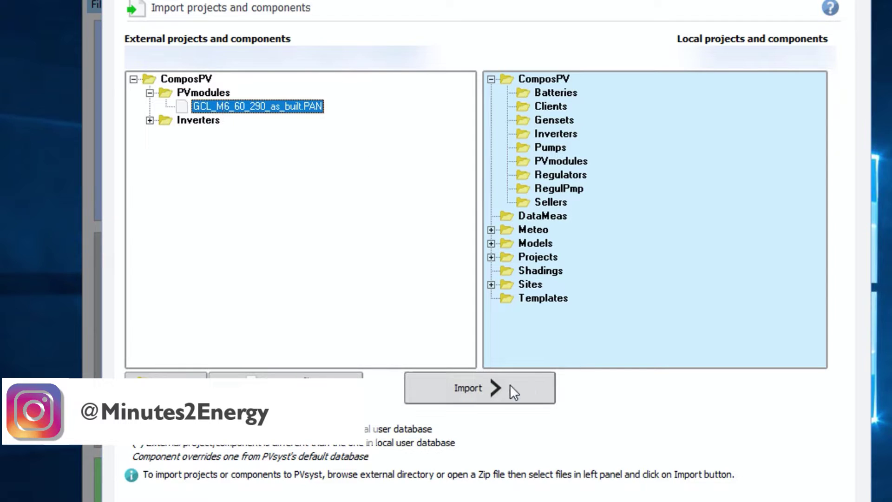
left_click(496, 389)
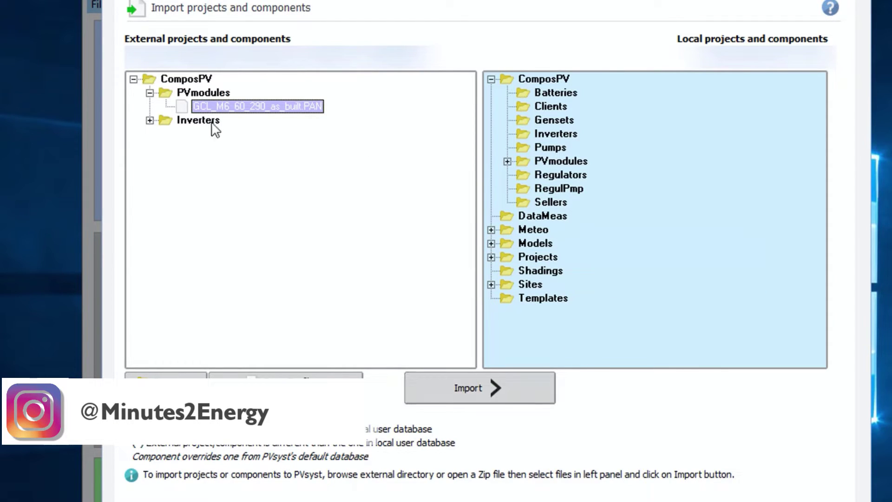
Import the PVS980-58-2091kVA-L Rev C.OND inverter from the Inverters folder, then close the importer
left_click(188, 122)
double_click(186, 121)
left_click(242, 134)
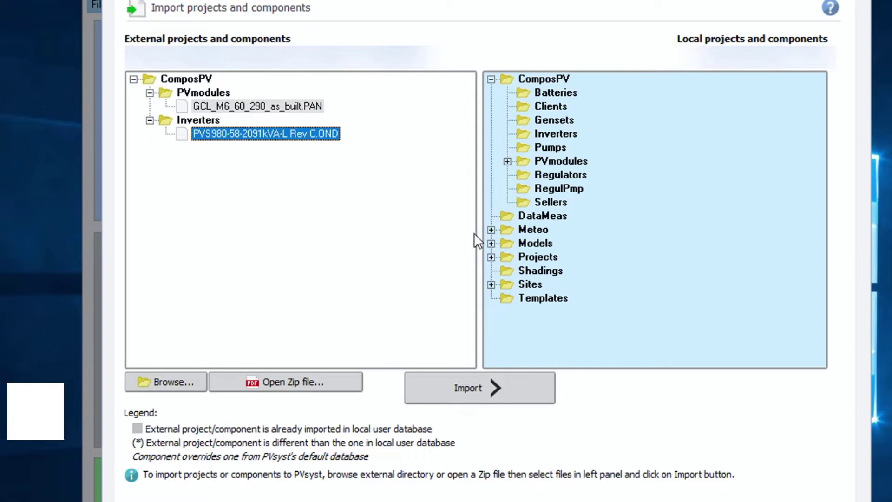
left_click(469, 390)
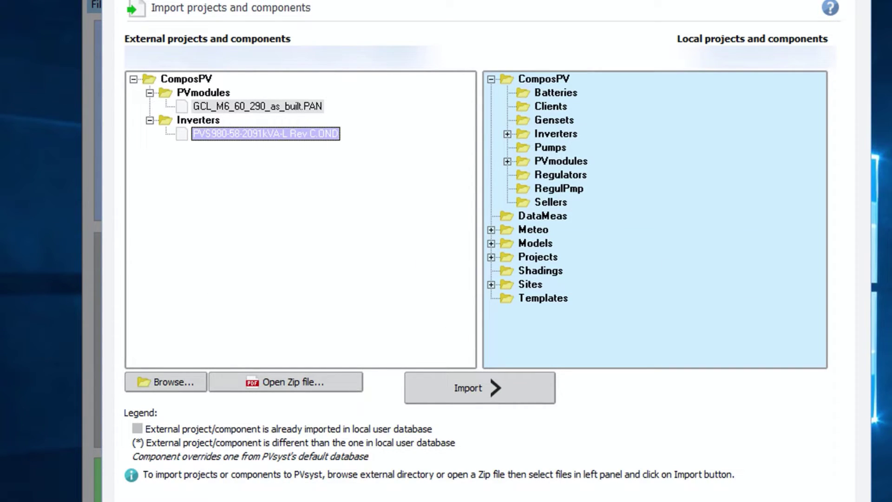
key("Escape")
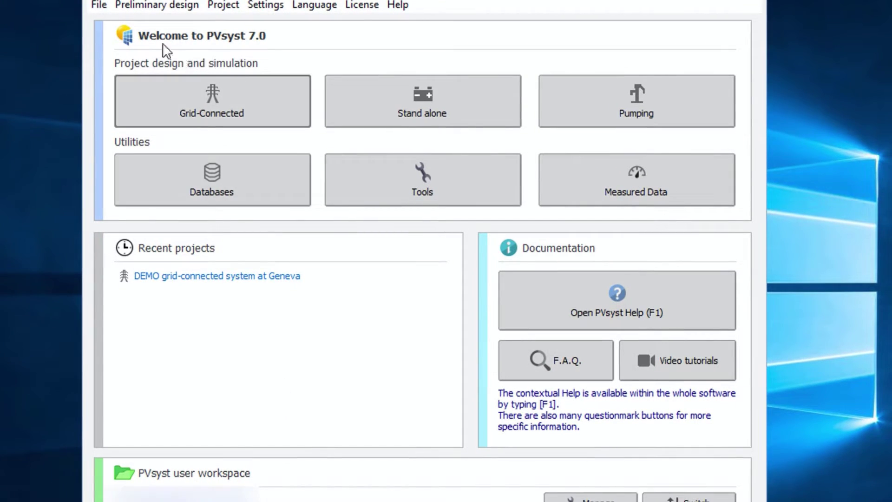
Start a folder import with PVSYST_COMPONENTS chosen as the source folder
left_click(106, 13)
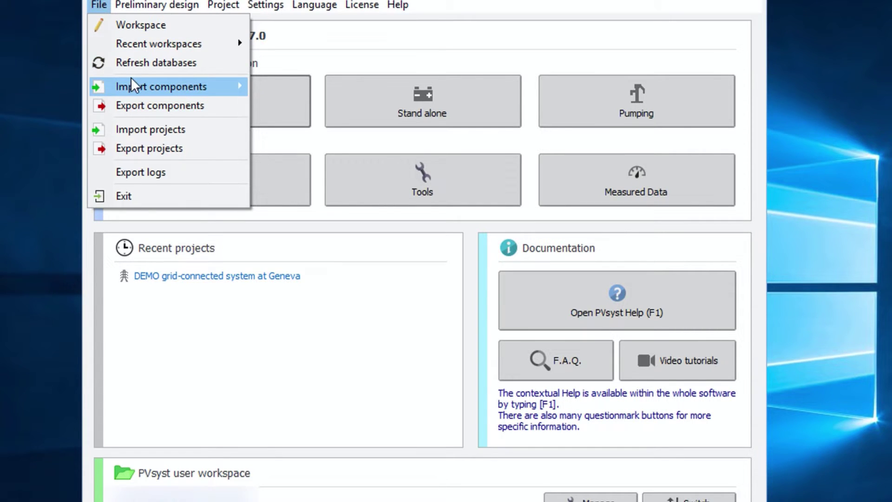
mouse_move(170, 87)
left_click(289, 84)
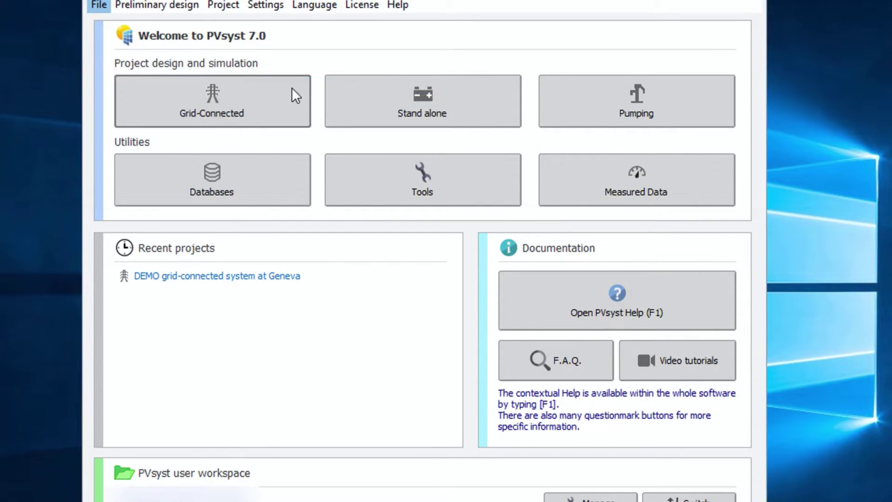
double_click(432, 270)
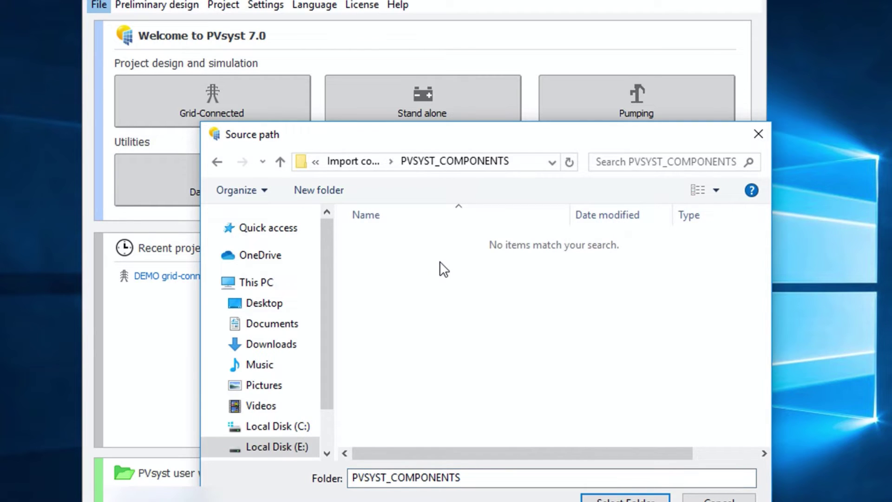
left_click(610, 497)
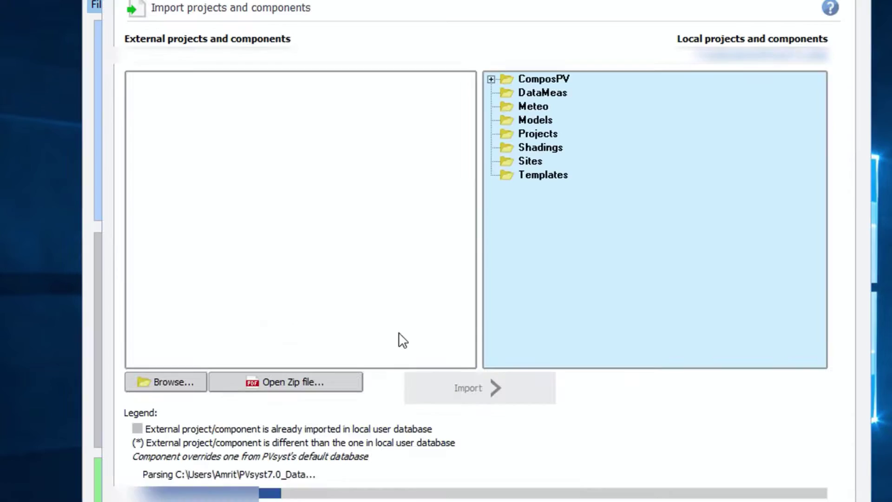
Re-import GCL_M6_60_290_as_built.PAN from ComposPV/PVmodules, overwriting the existing module file
double_click(193, 82)
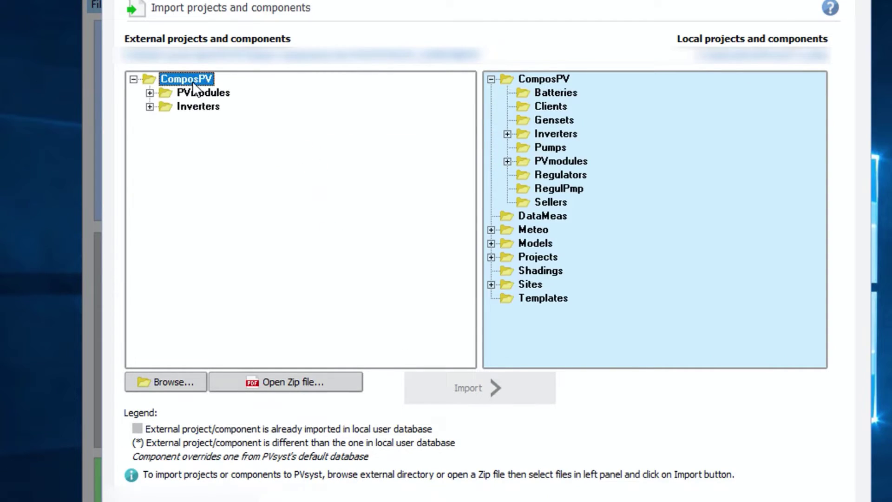
double_click(195, 93)
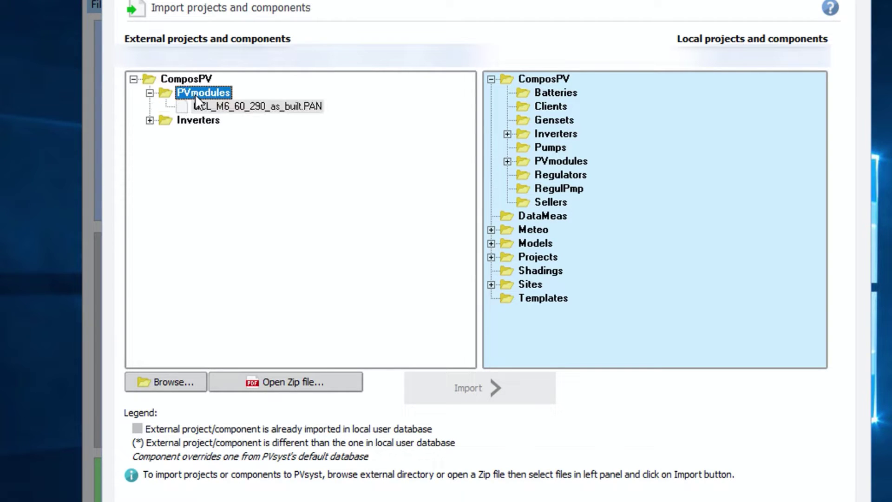
left_click(203, 107)
left_click(457, 379)
left_click(376, 289)
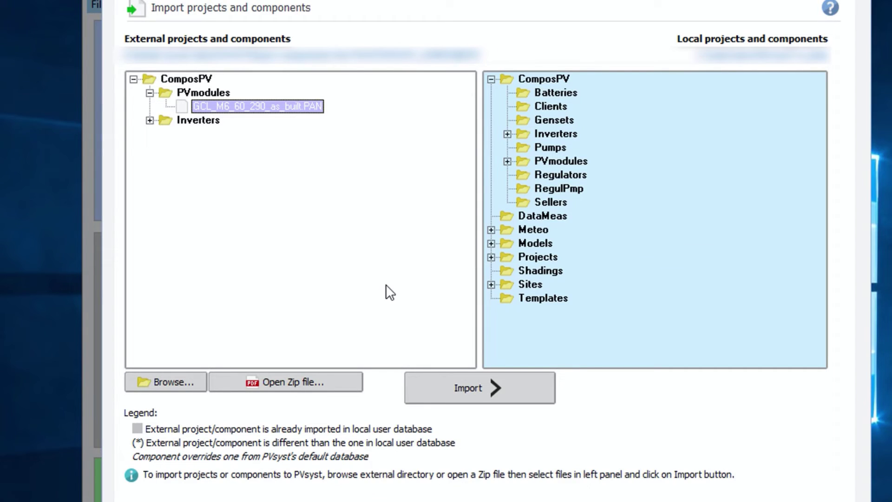
Re-import PVS980-58-2091kVA-L Rev C.OND from Inverters, overwriting the existing inverter file
double_click(188, 123)
left_click(204, 133)
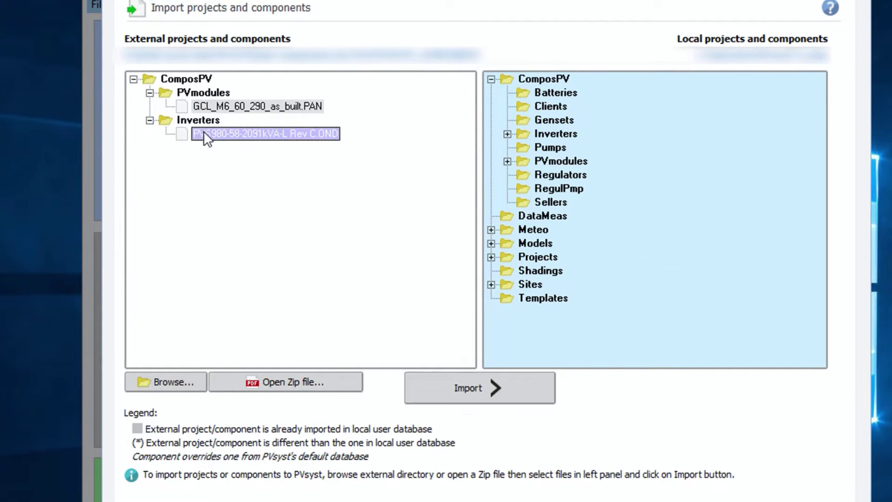
left_click(468, 390)
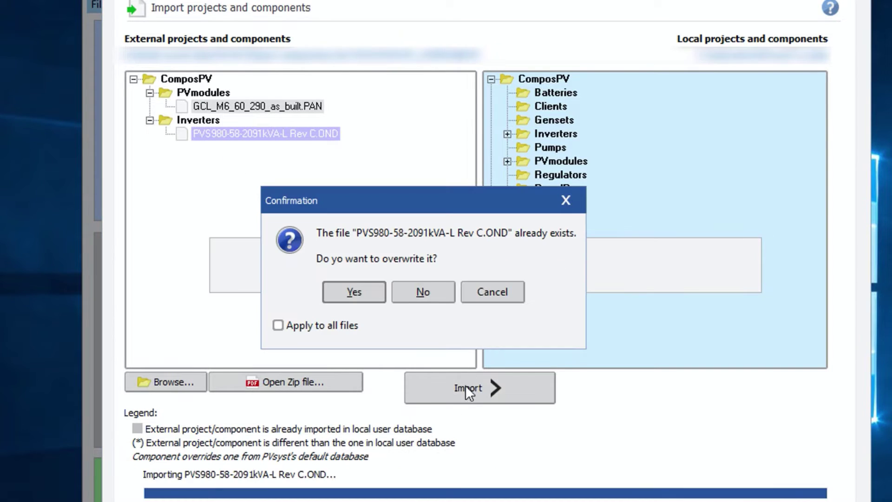
left_click(361, 290)
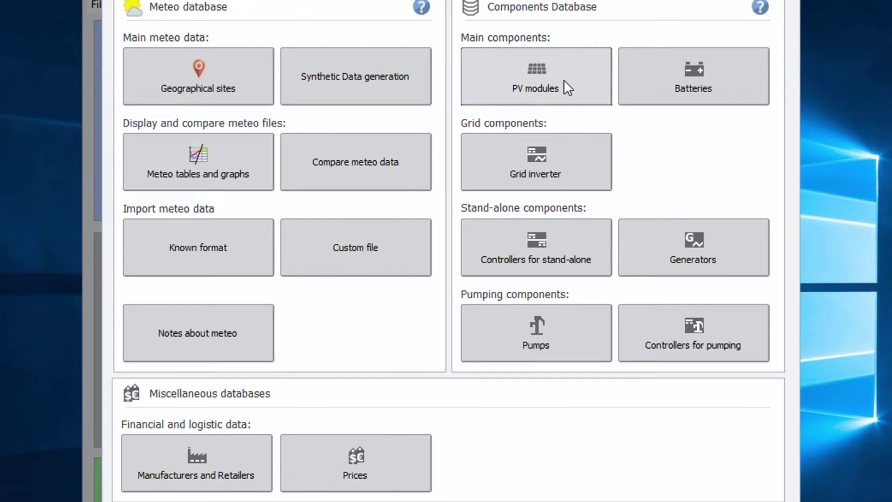
Find GCL-M6/60-290 as built in the PV module list and PVS980-58-2091kVA-L under ABB inverters
left_click(564, 86)
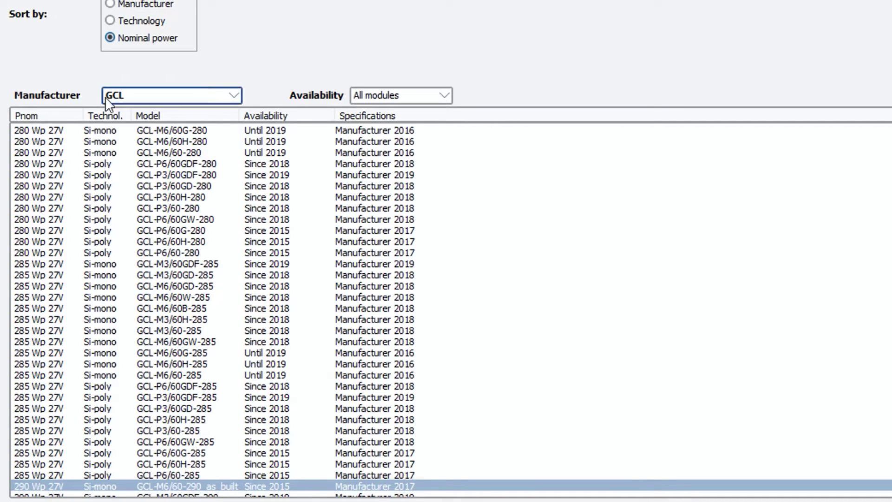
scroll(61, 301, "down", 6)
left_click(58, 319)
left_click(49, 286)
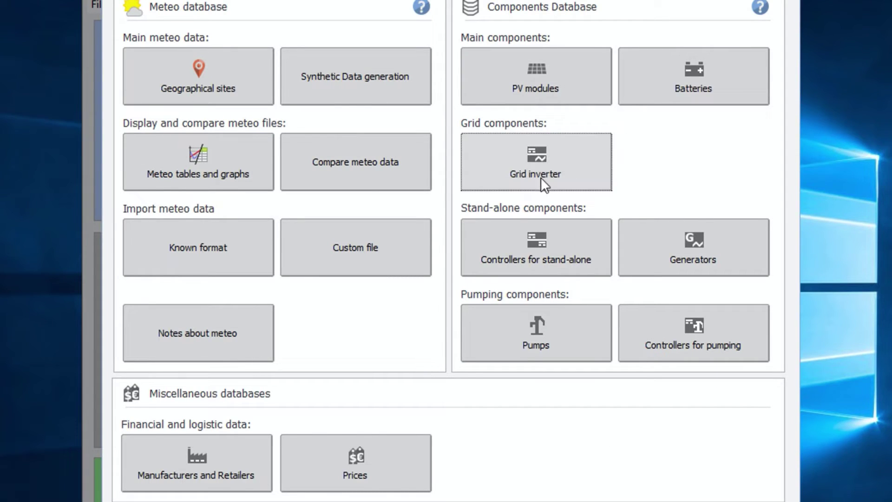
left_click(540, 177)
left_click(89, 441)
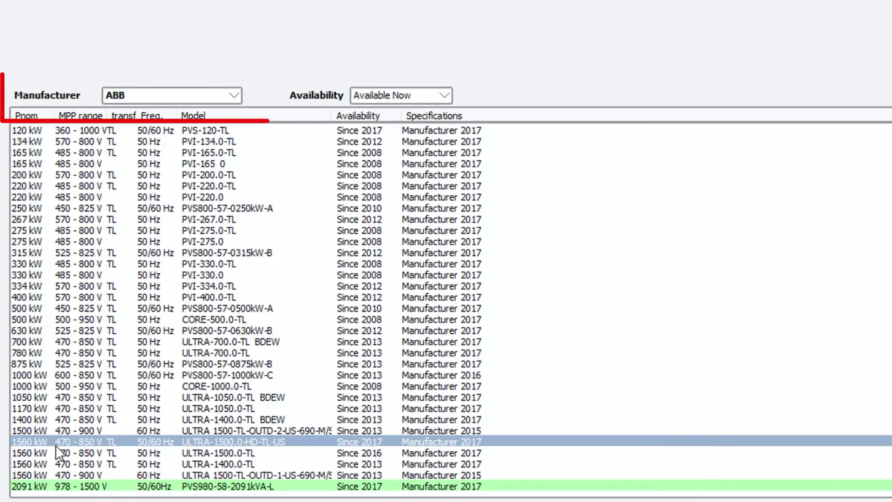